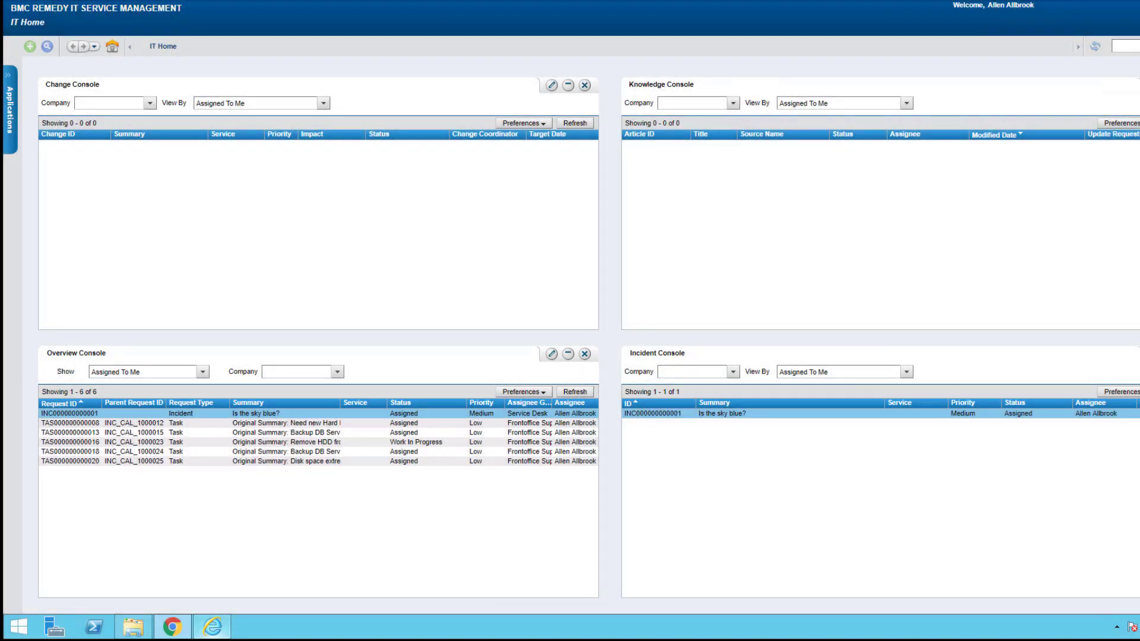
Step: Launch the Virtual Agent Administration Console from the Applications list
left_click(12, 75)
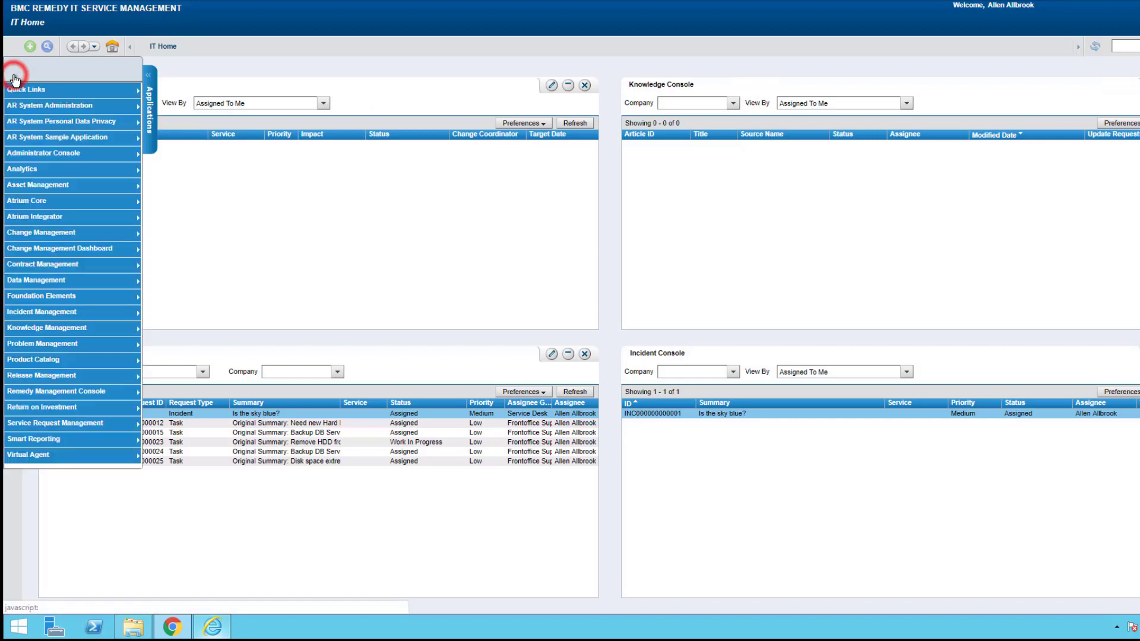
mouse_move(49, 457)
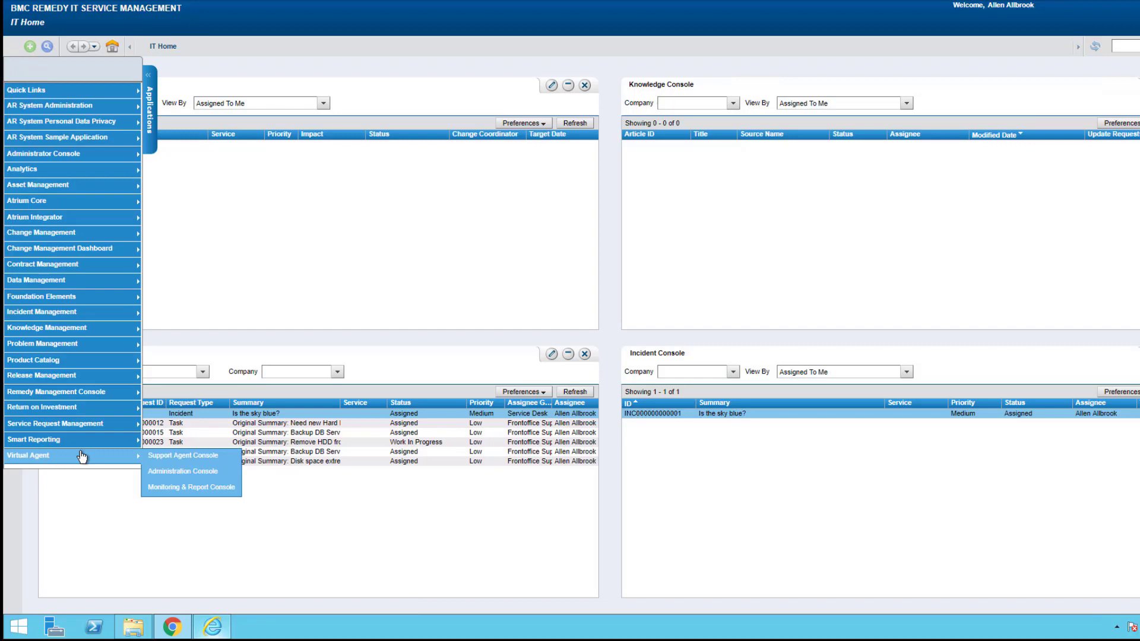
left_click(167, 473)
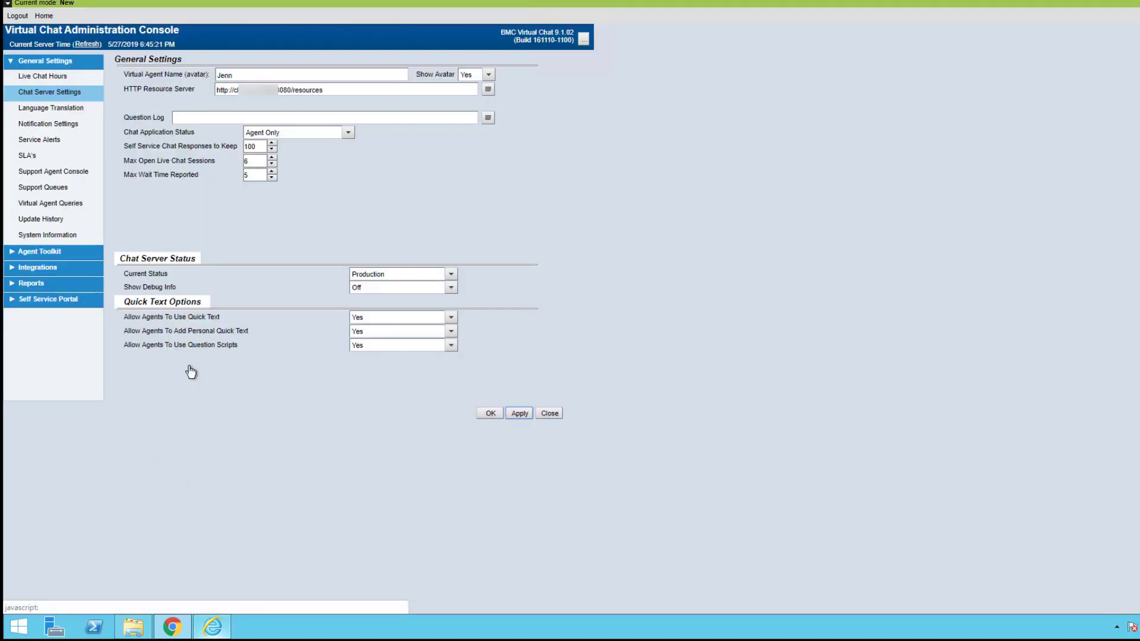
Step: Show the Self Service Portal Configuration list with a widened Name column, selecting Interfaces English
left_click(45, 301)
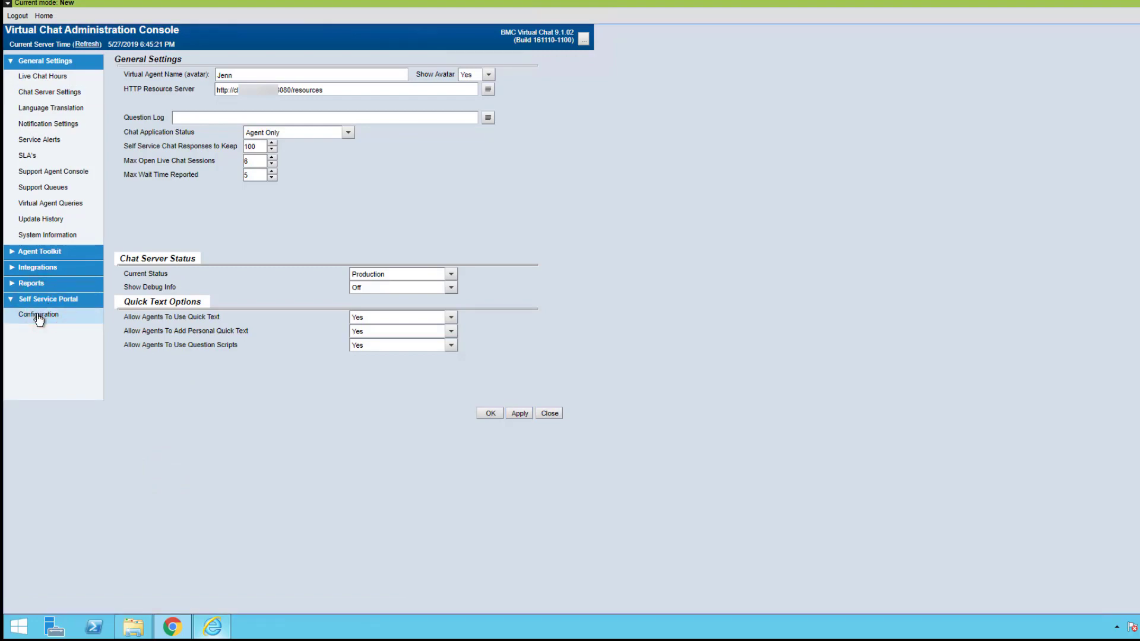
left_click(39, 318)
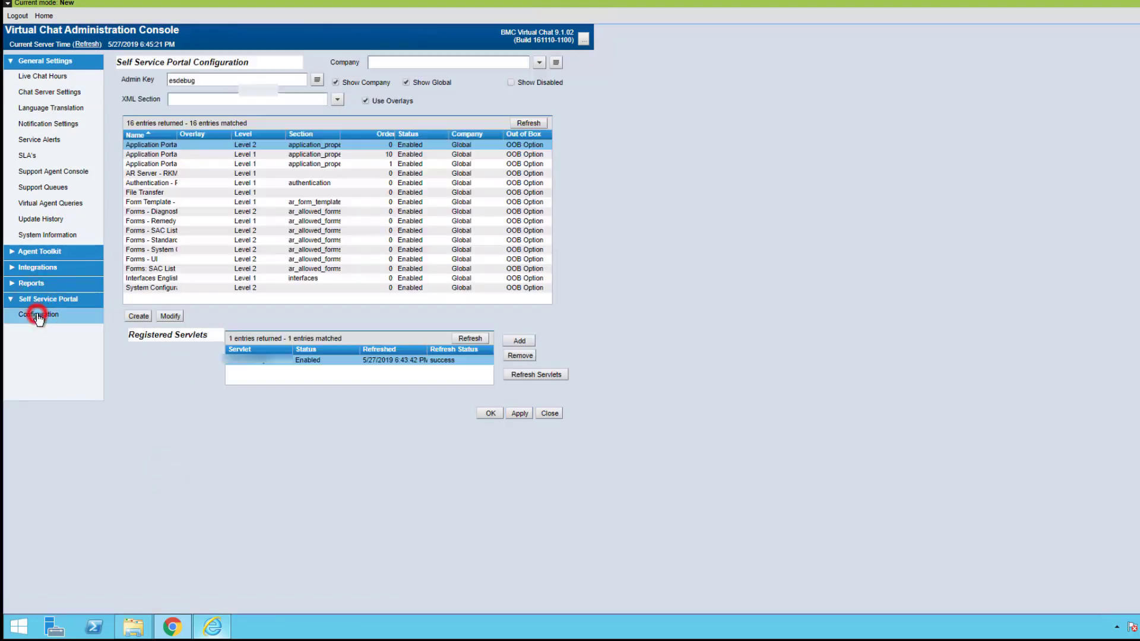
double_click(178, 134)
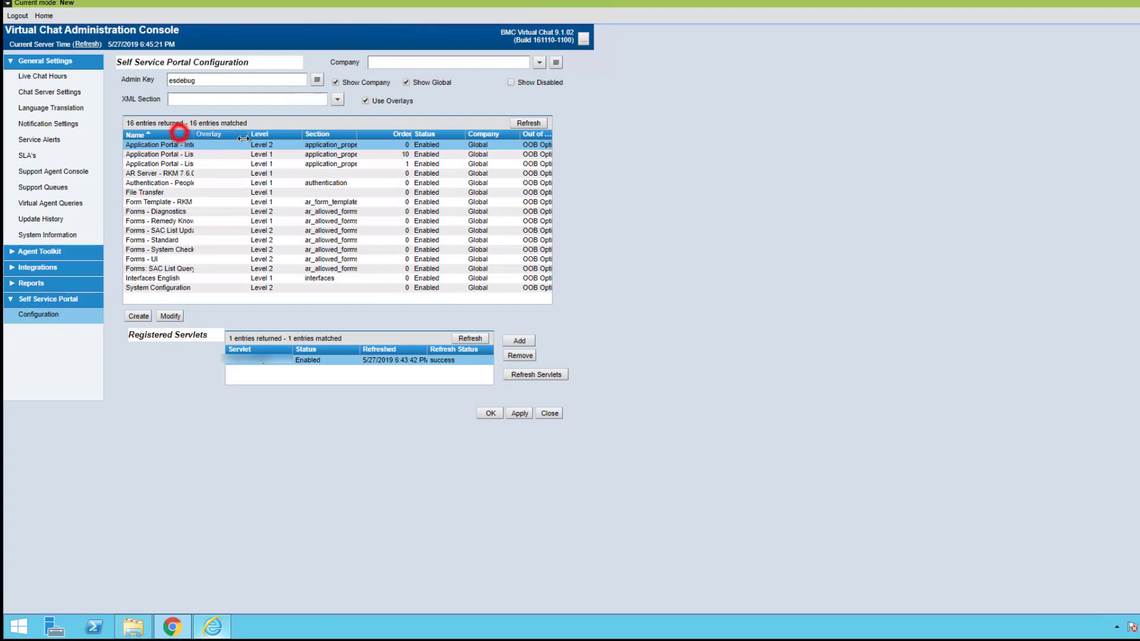
left_click(172, 280)
Step: Create an overlay of Interfaces English and expand its Configuration text into the larger editor
left_click(171, 317)
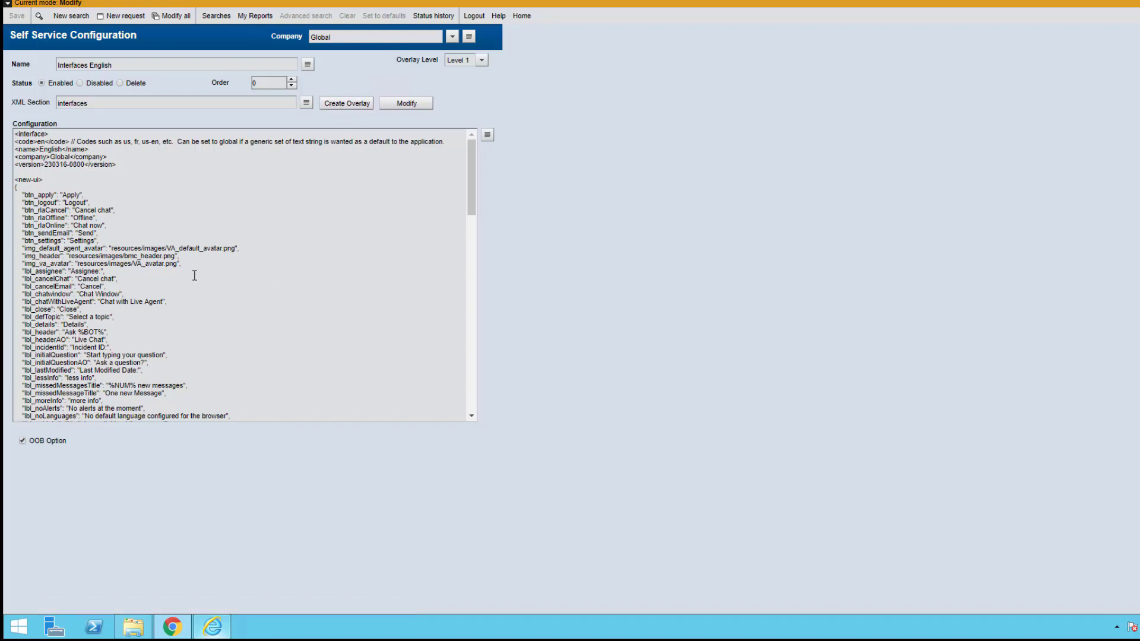
left_click(343, 105)
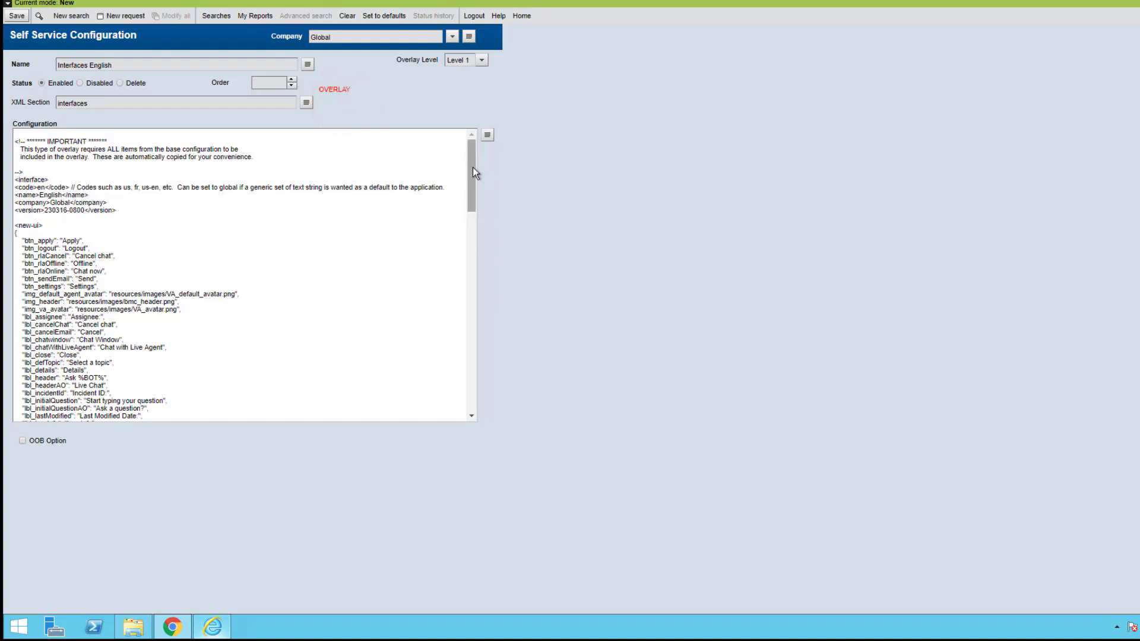
left_click(487, 135)
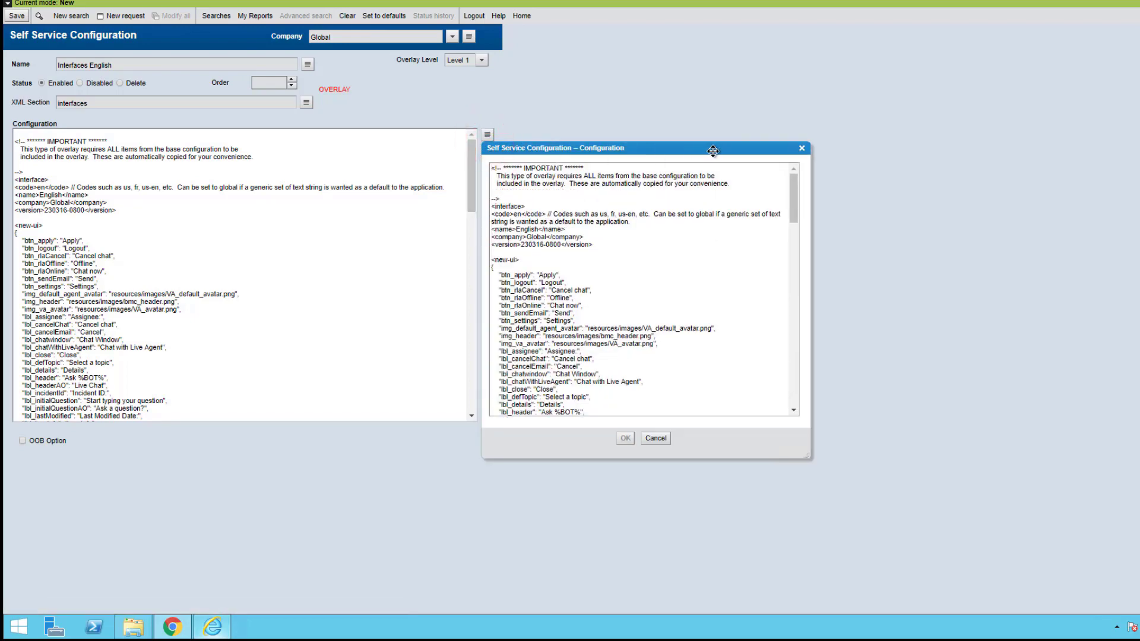
Step: Delete the open_items block from the overlay's tabs section, leaving Chat, Quick Links and Alerts
left_click(802, 148)
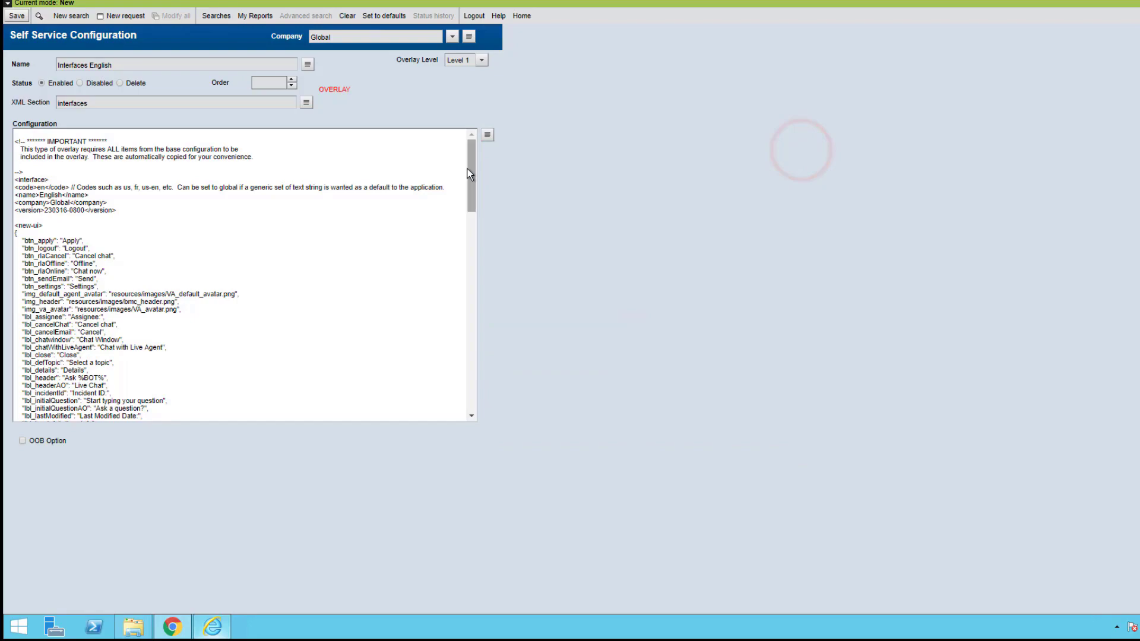
left_click_drag(468, 169, 454, 273)
scroll(455, 273, "down", 7)
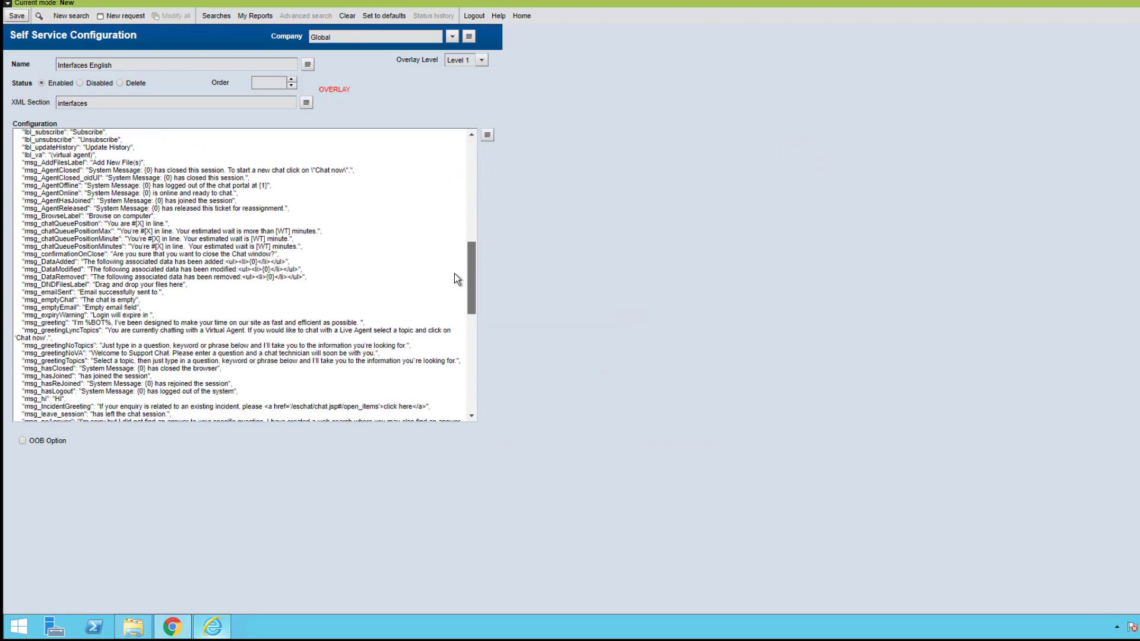
scroll(452, 299, "down", 9)
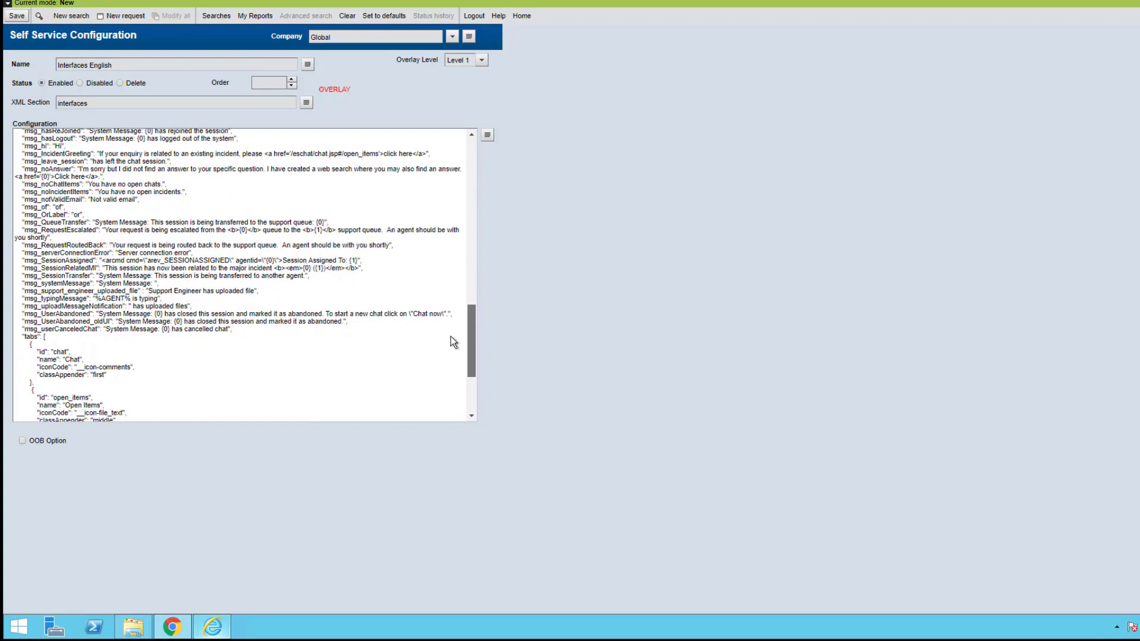
left_click_drag(470, 330, 467, 355)
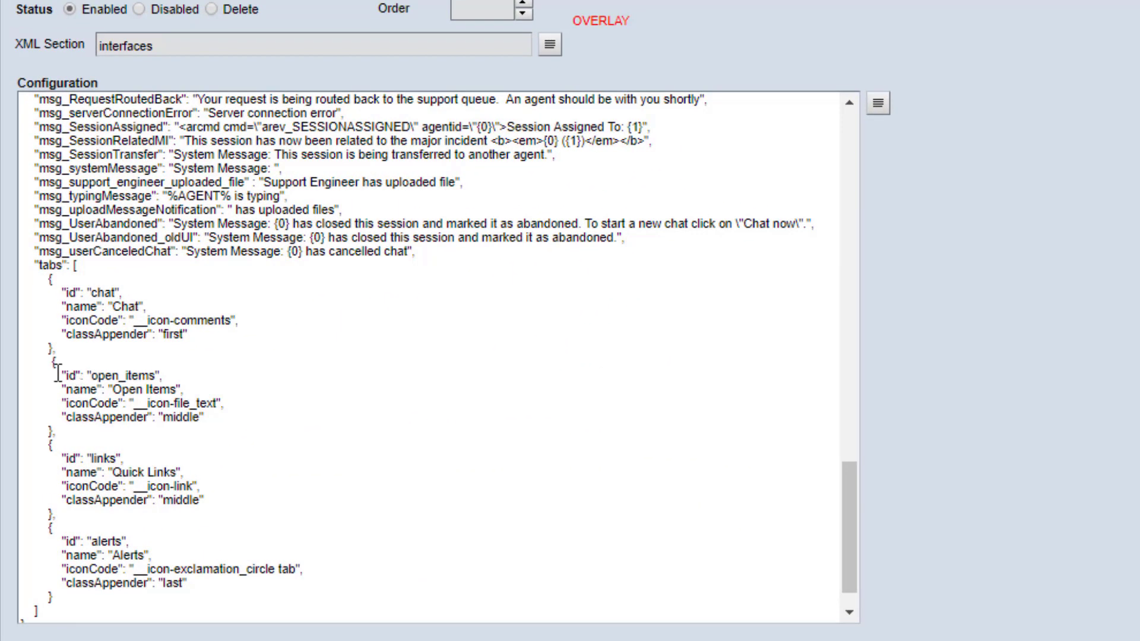
left_click_drag(51, 362, 135, 425)
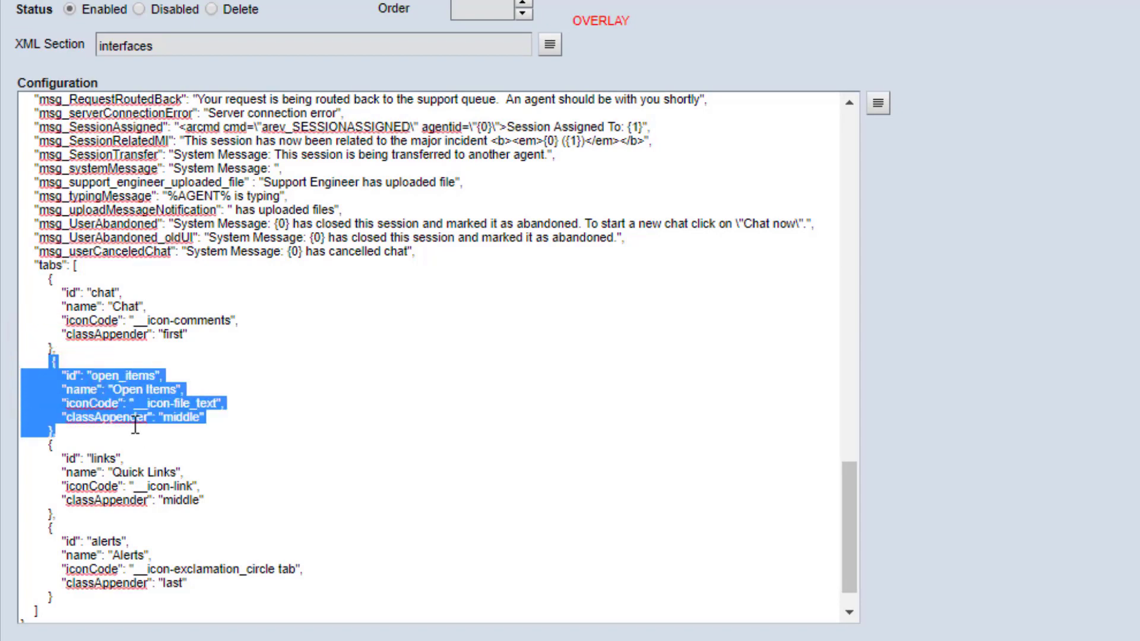
key("BackSpace")
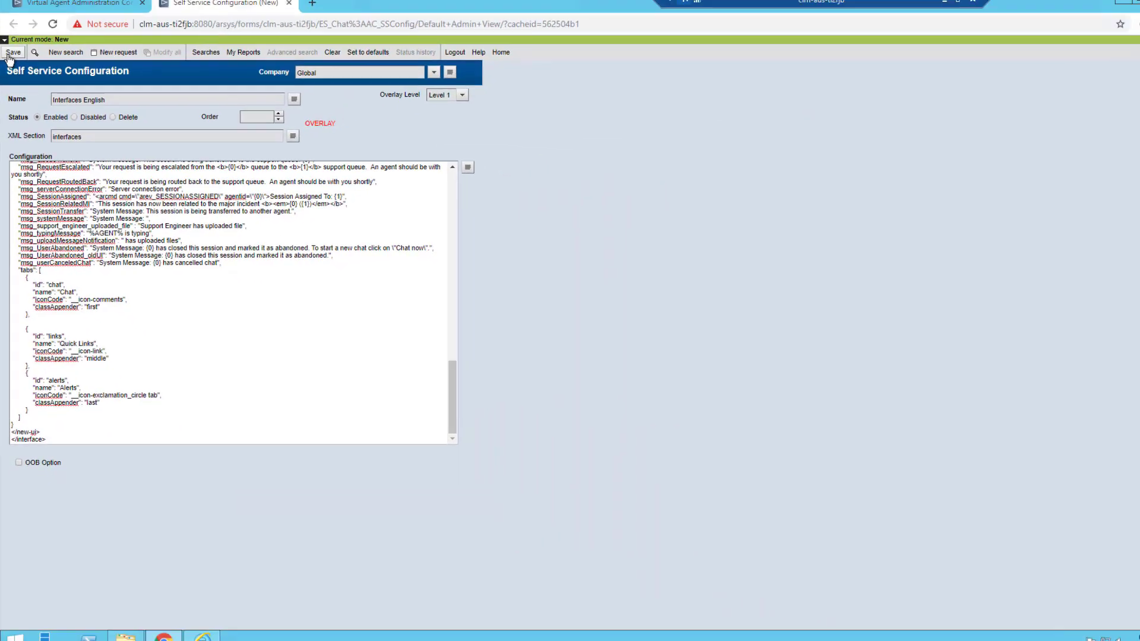
Step: Save the Interfaces English overlay and select it in the refreshed configuration list
left_click(12, 14)
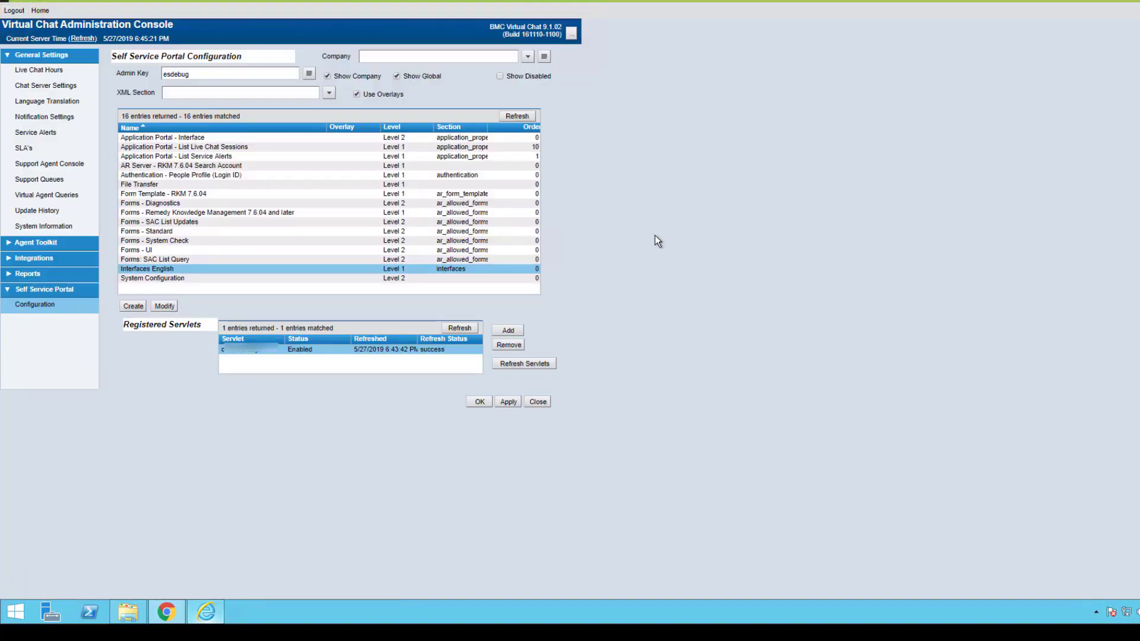
left_click(514, 117)
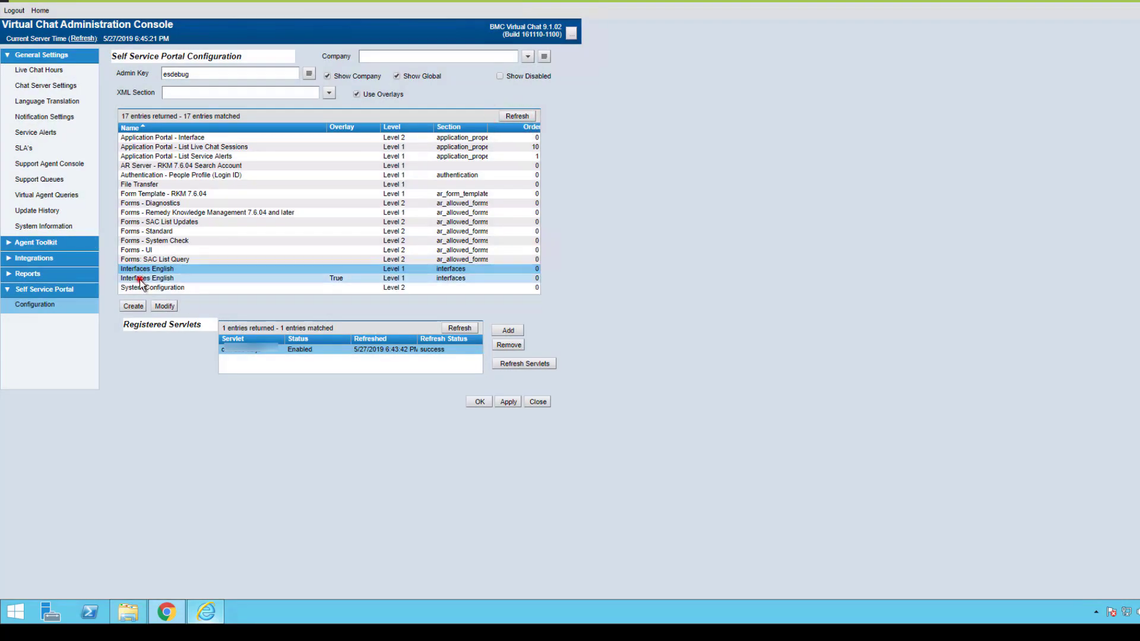
left_click(141, 281)
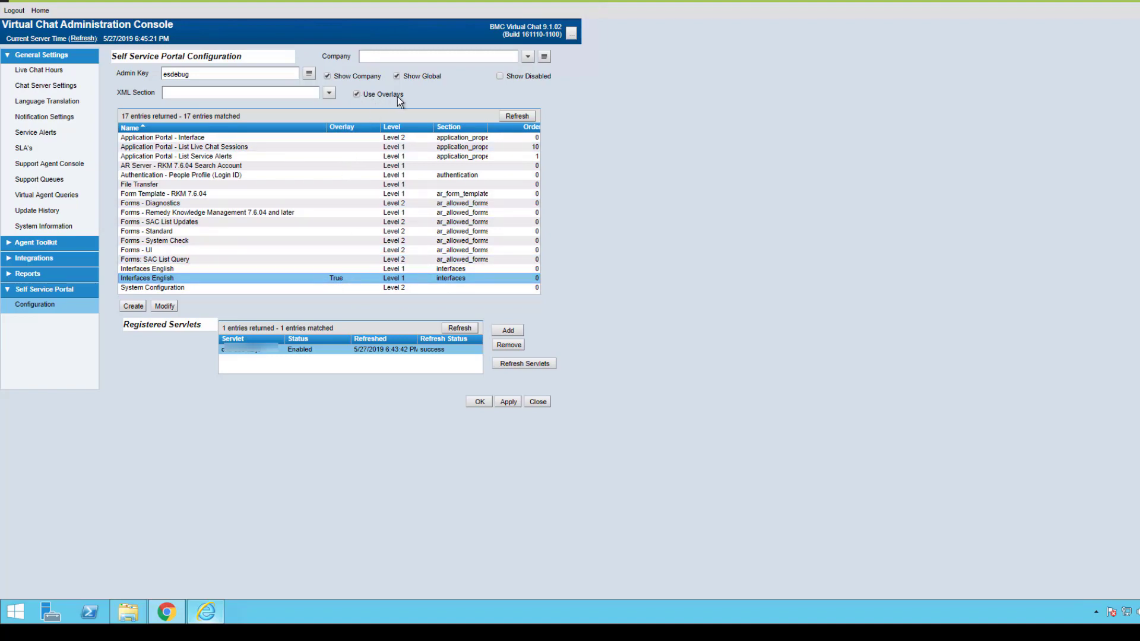
Step: Toggle Use Overlays off and back on, then refresh the servlets
left_click(356, 95)
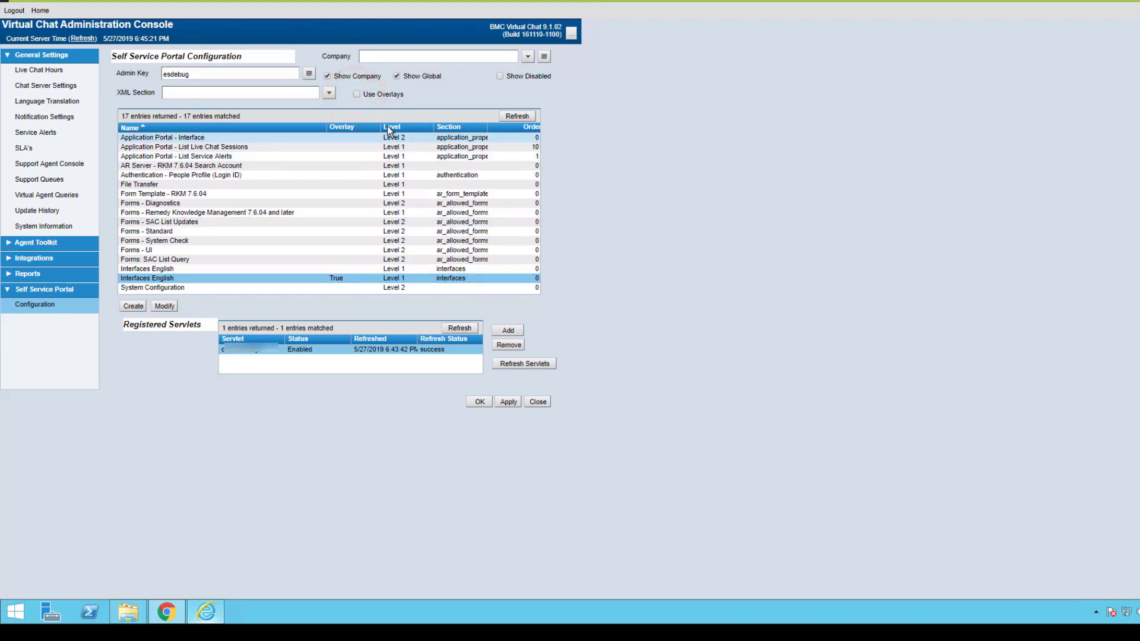
left_click(356, 95)
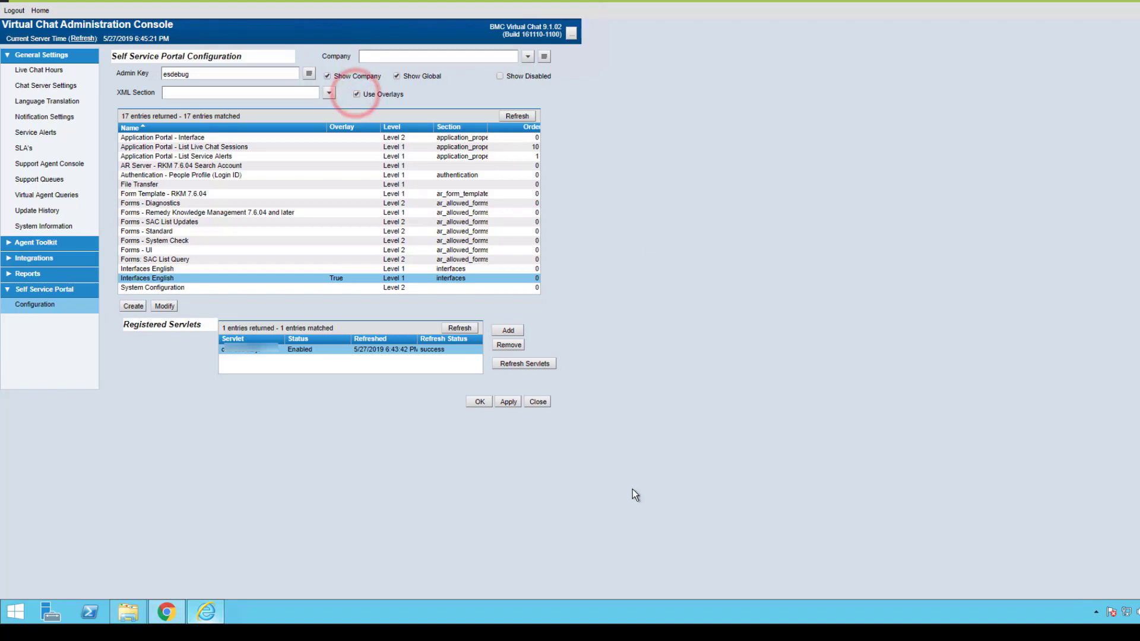
left_click(529, 366)
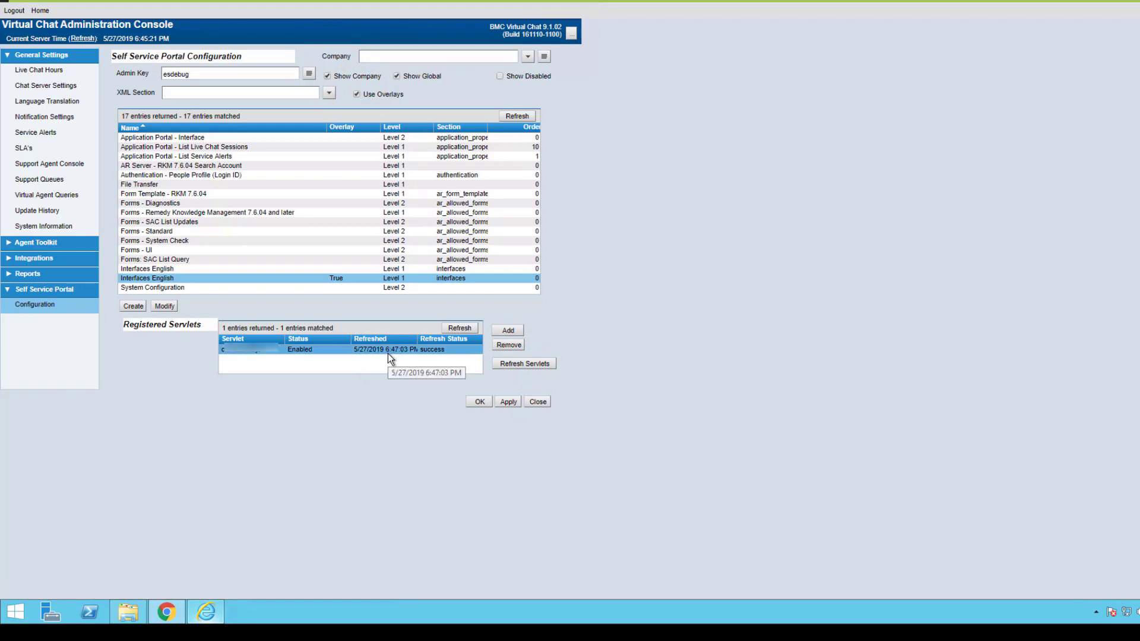
Step: Bring the IE Live Chat window forward and close it so the reopened portal reloads its tabs
left_click(167, 616)
mouse_move(167, 611)
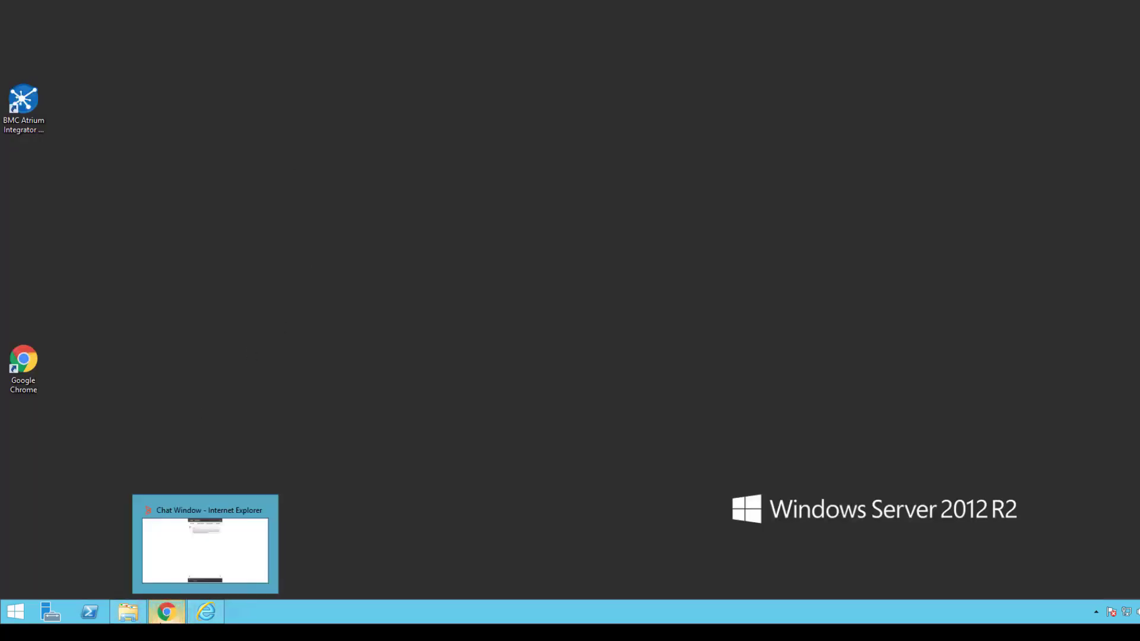
mouse_move(205, 611)
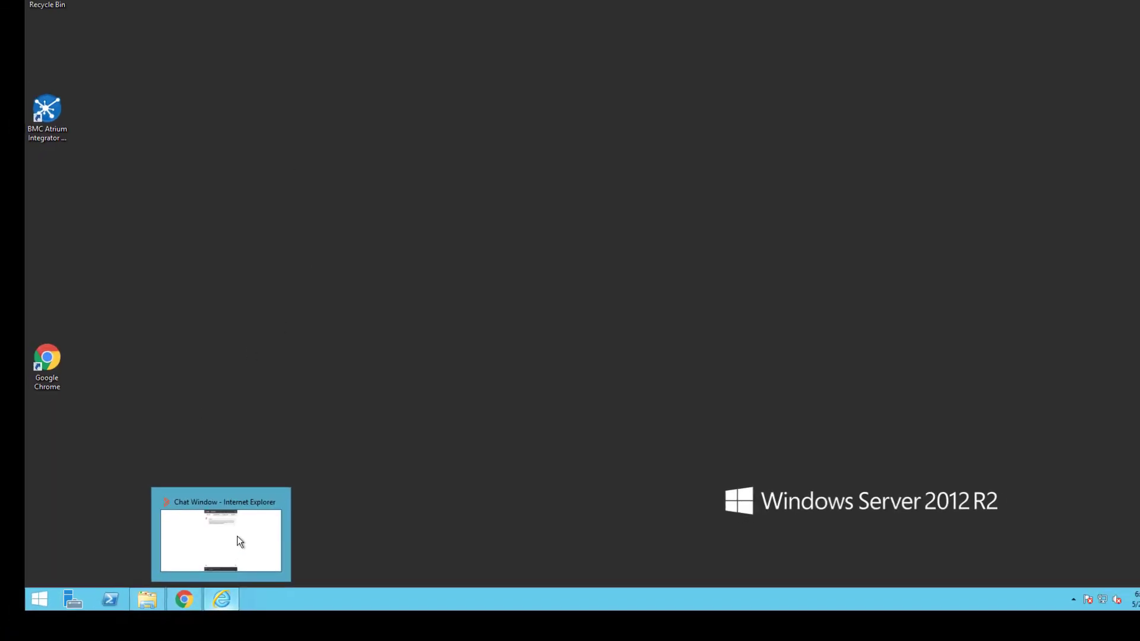
left_click(223, 543)
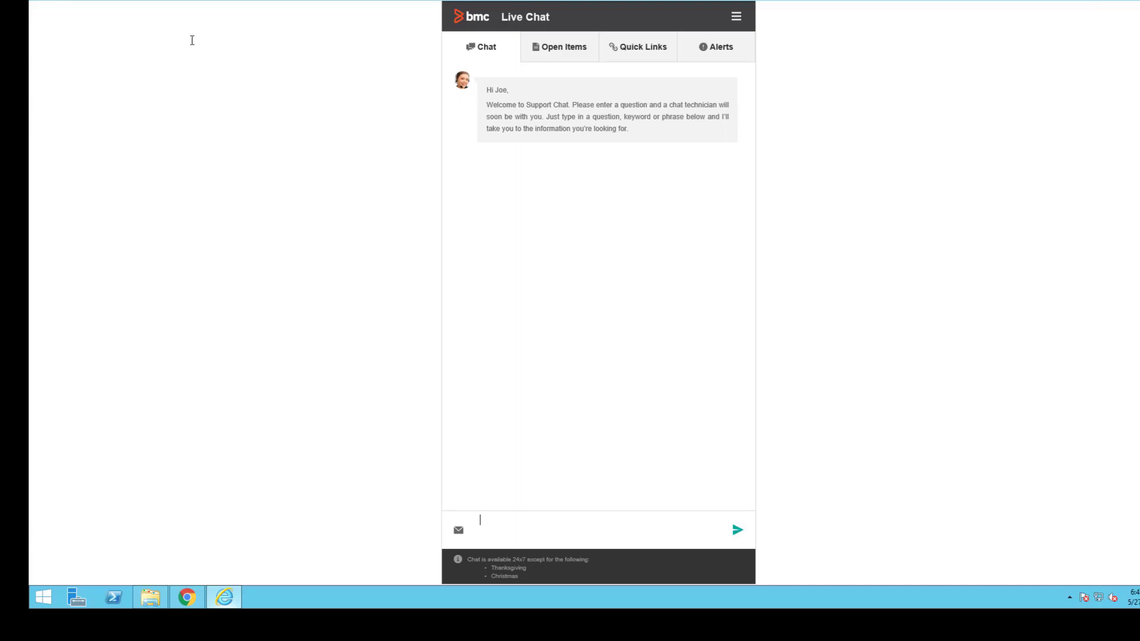
left_click(386, 5)
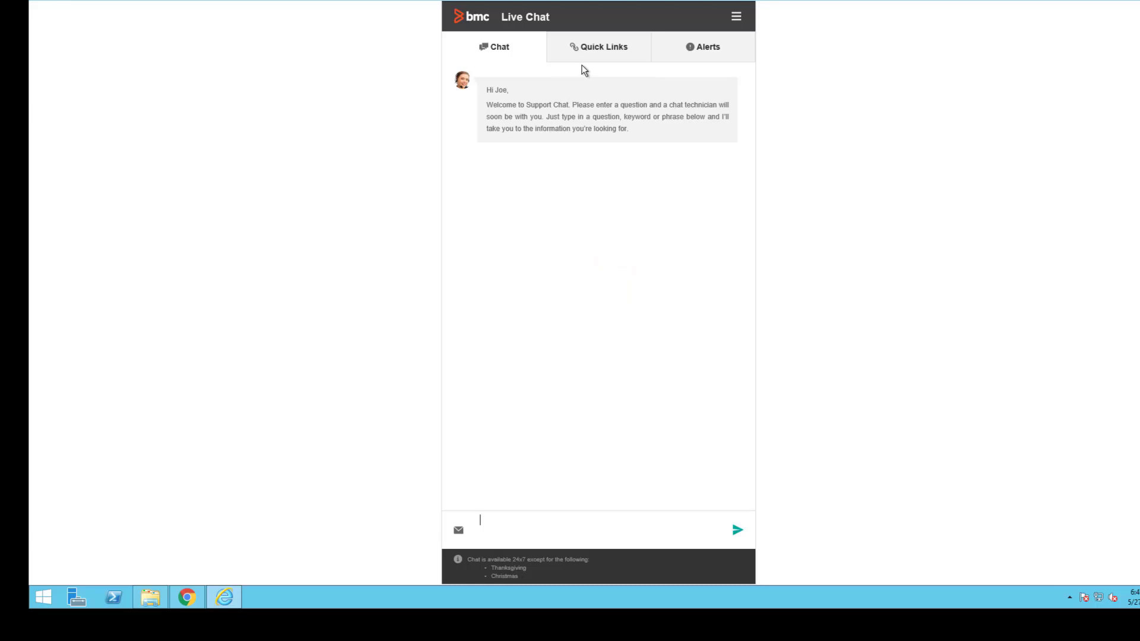
Step: Set the Interfaces English overlay's Status to Delete, save, and reload the list to 16 entries
mouse_move(186, 597)
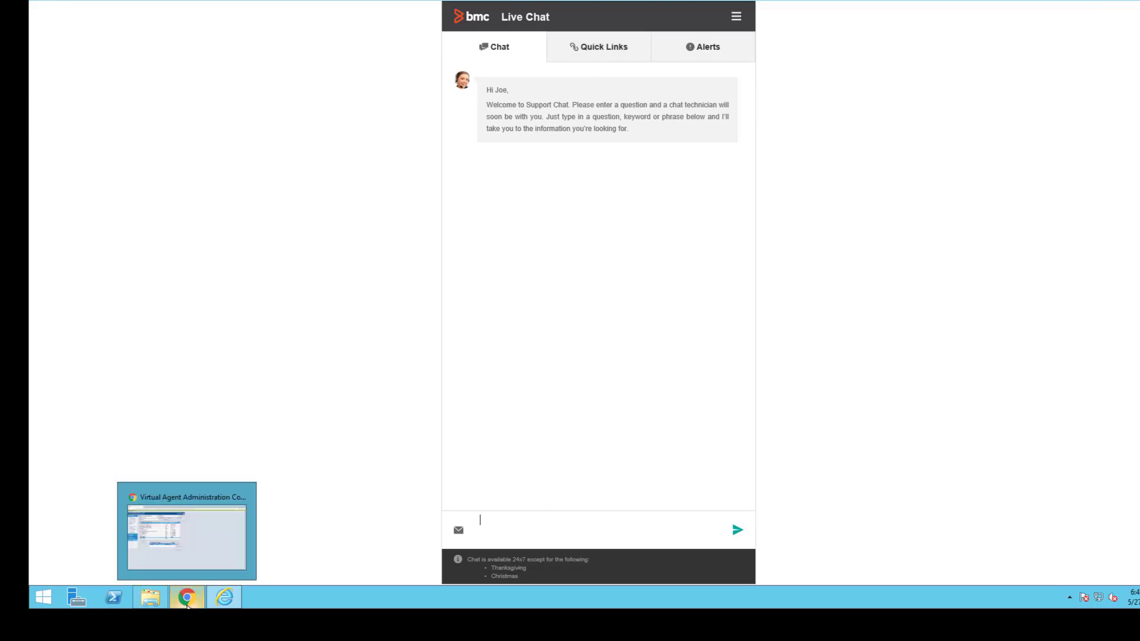
left_click(195, 543)
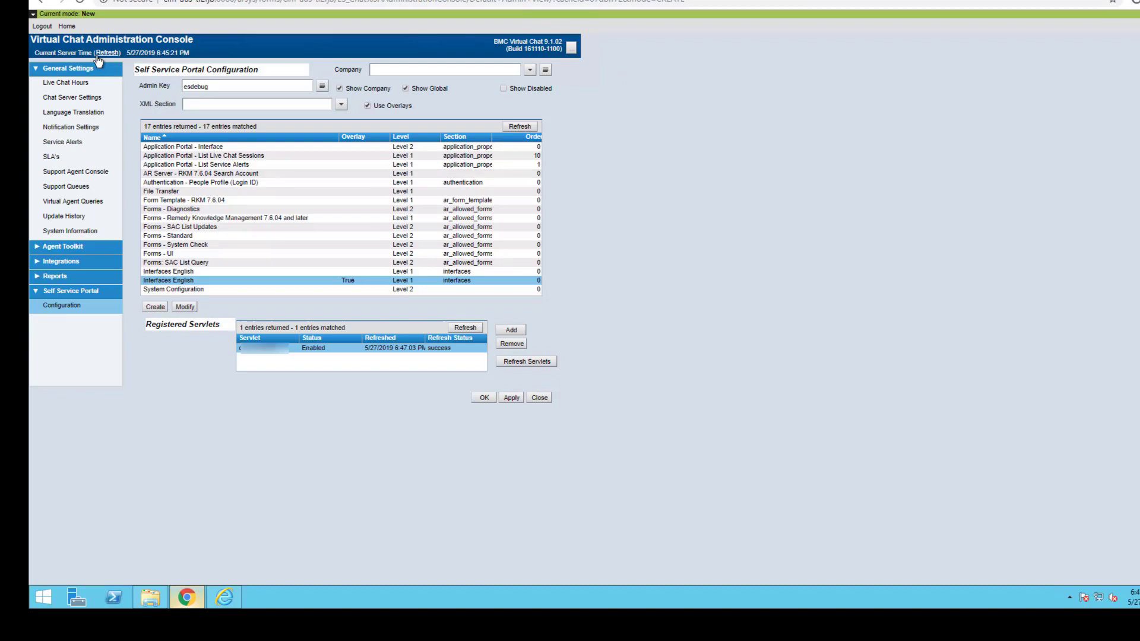
left_click(201, 283)
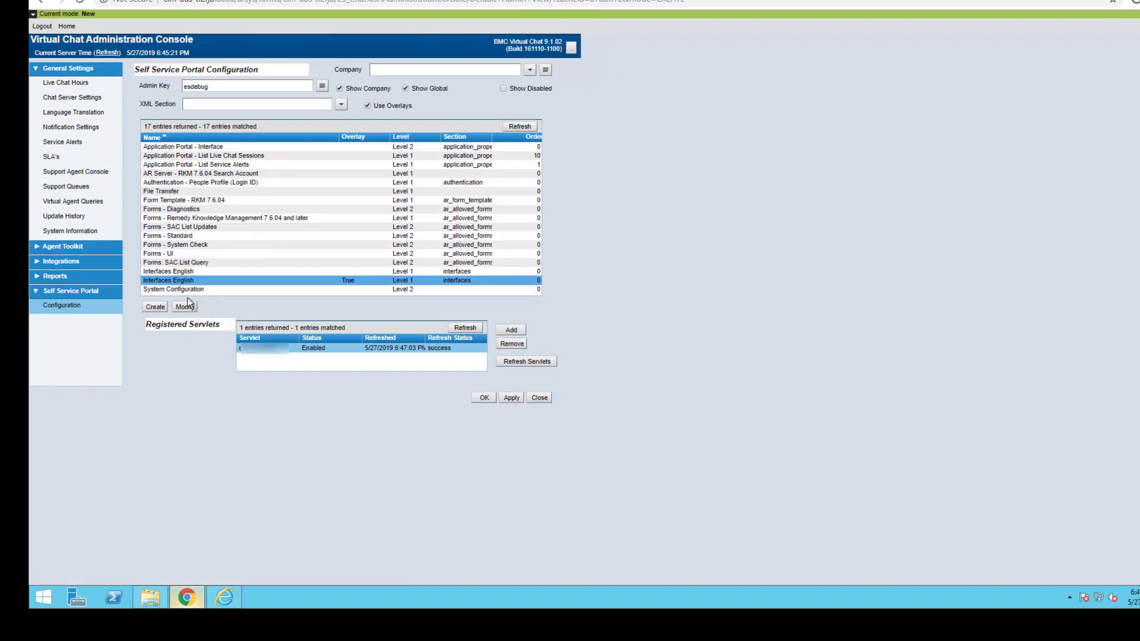
left_click(185, 307)
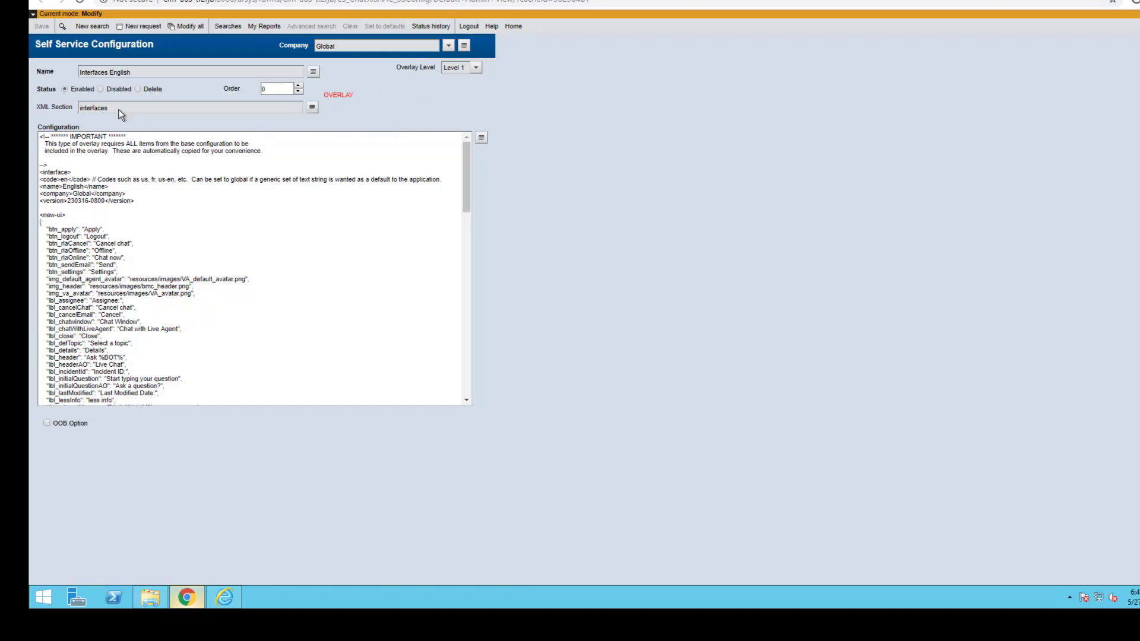
left_click(138, 89)
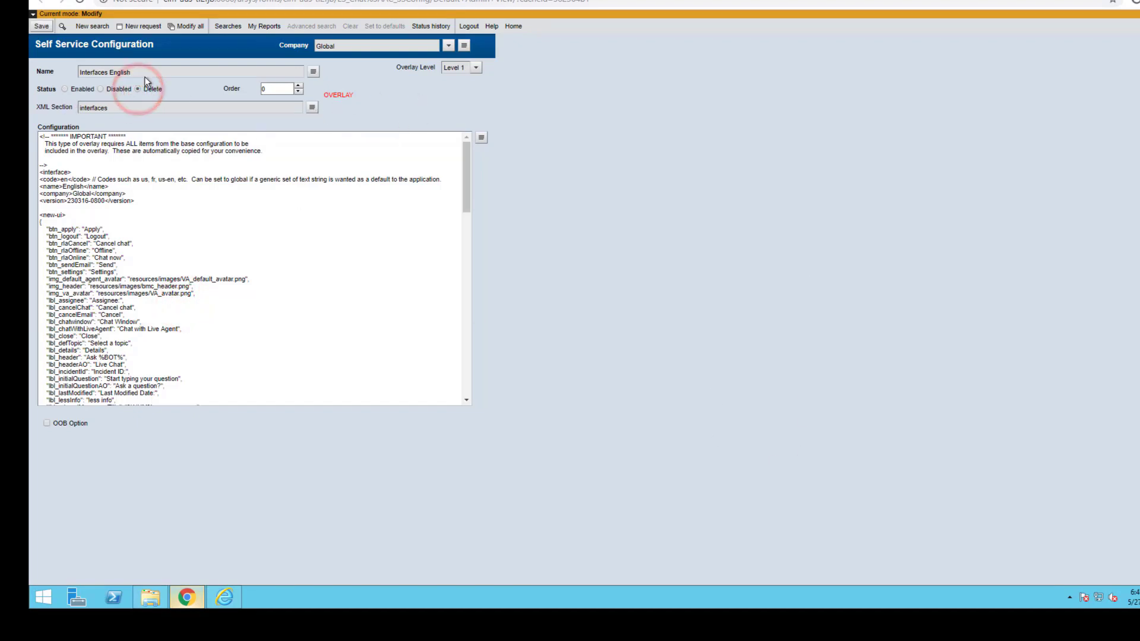
left_click(42, 28)
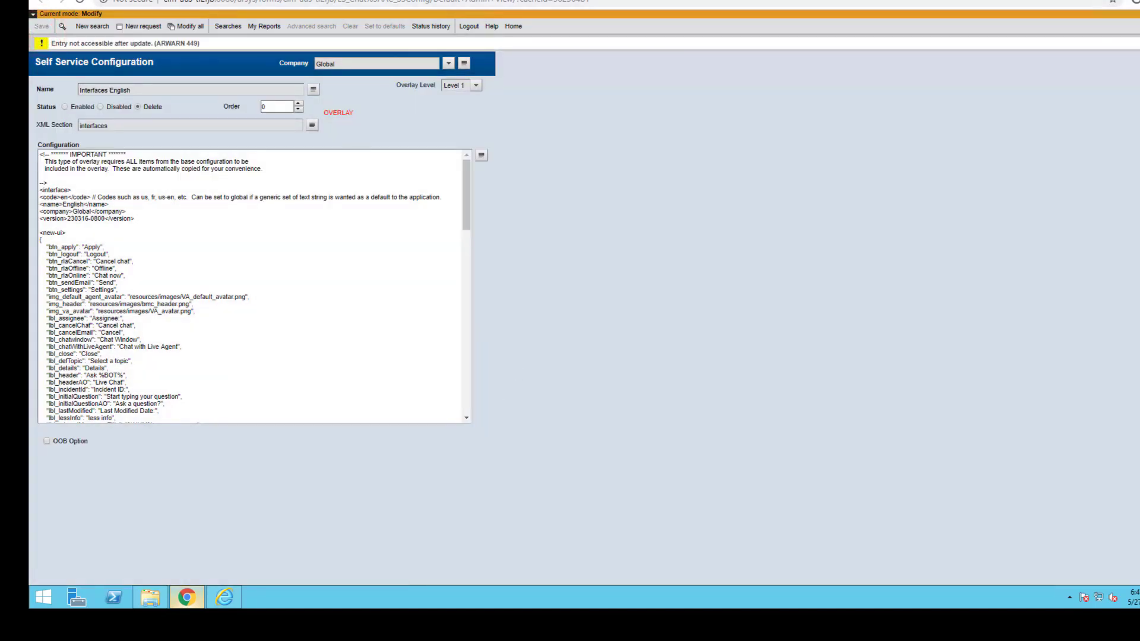
left_click(514, 126)
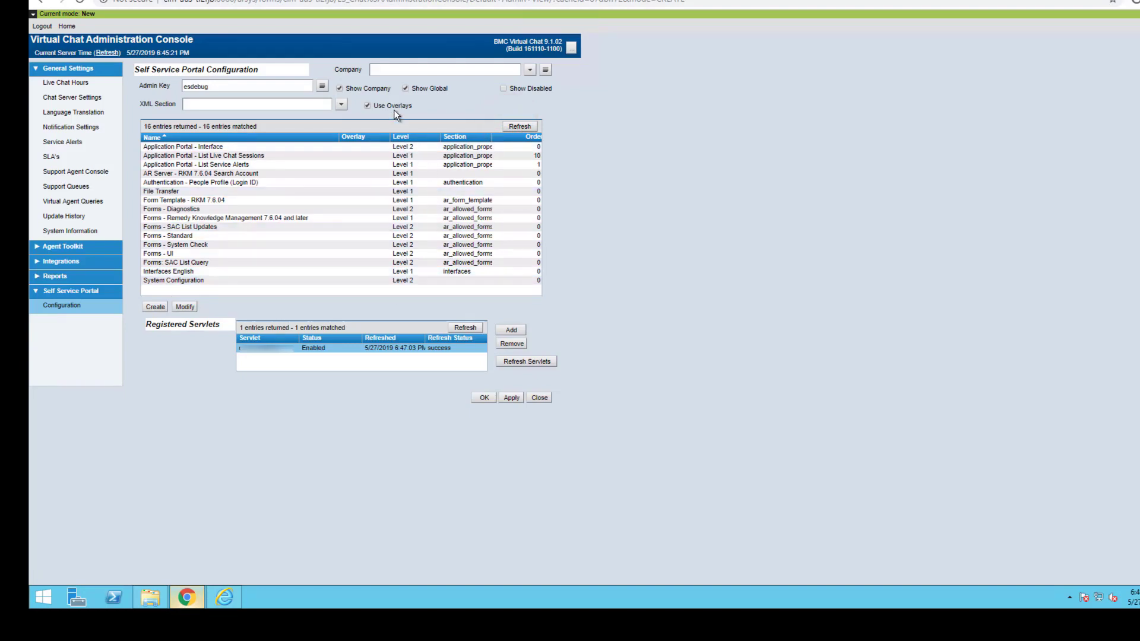
Step: Refresh the servlets, then close the Live Chat window choosing Leave this page to reload it
left_click(522, 363)
left_click(225, 596)
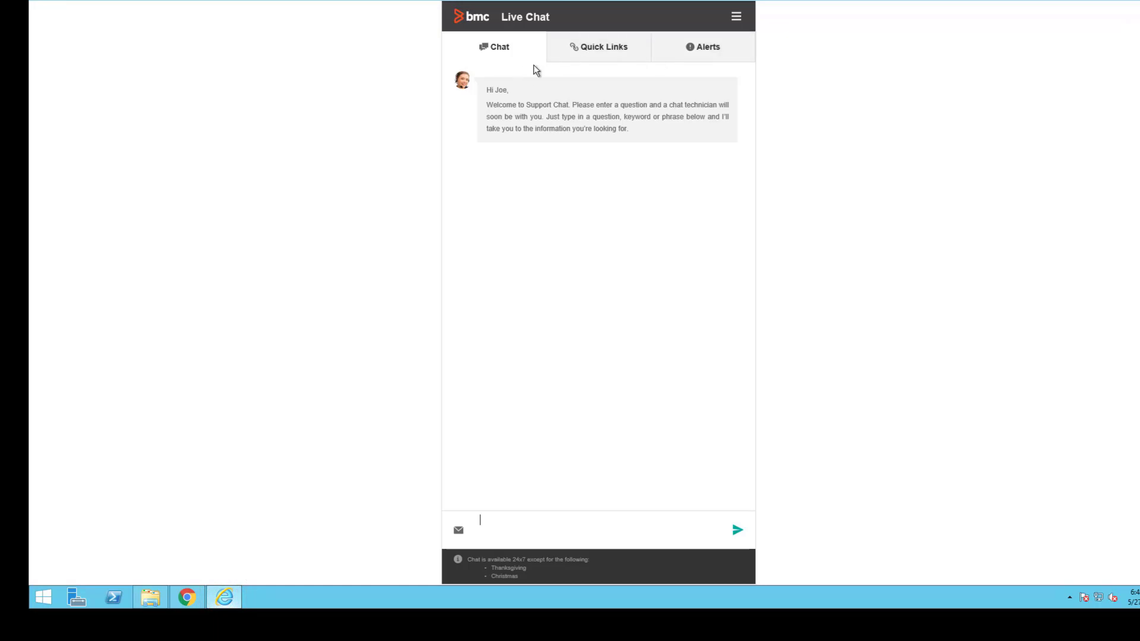
left_click(390, 2)
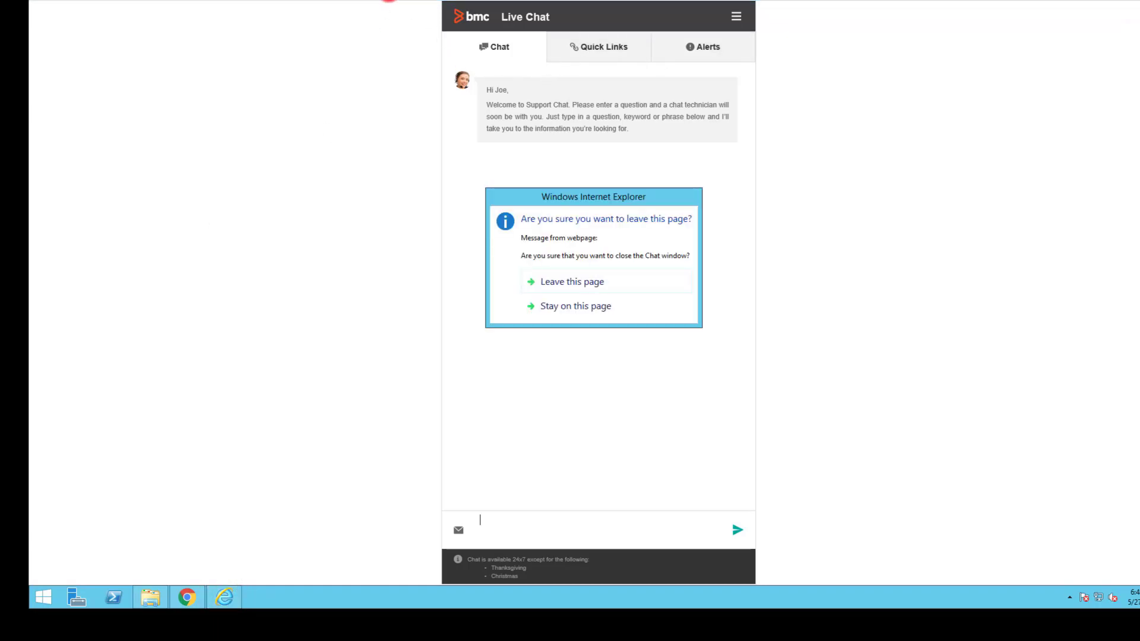
left_click(529, 283)
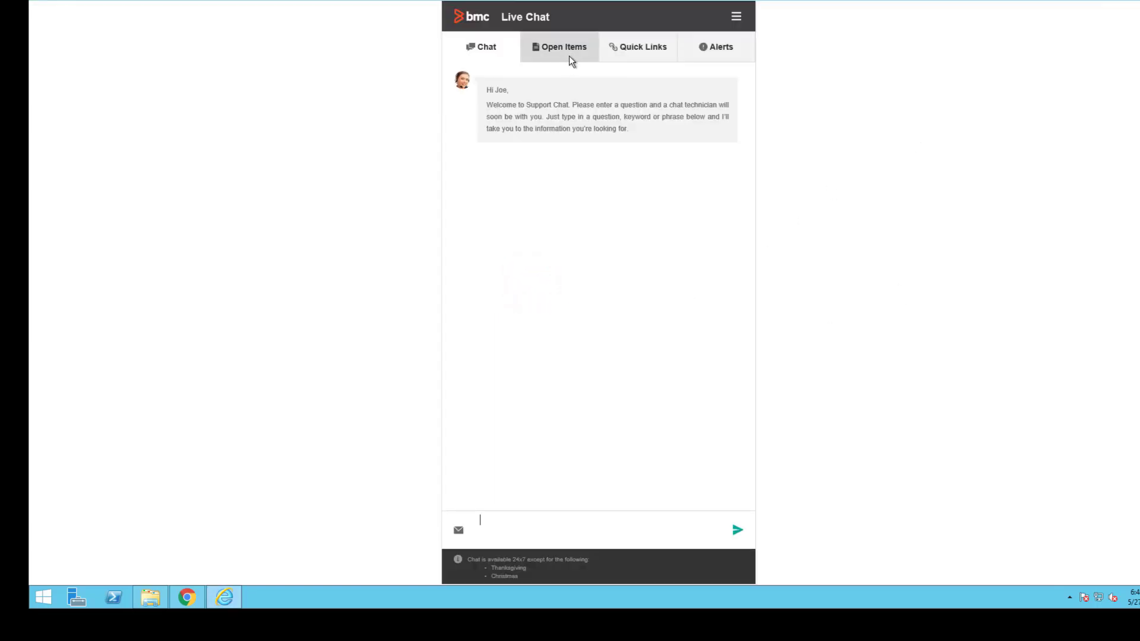